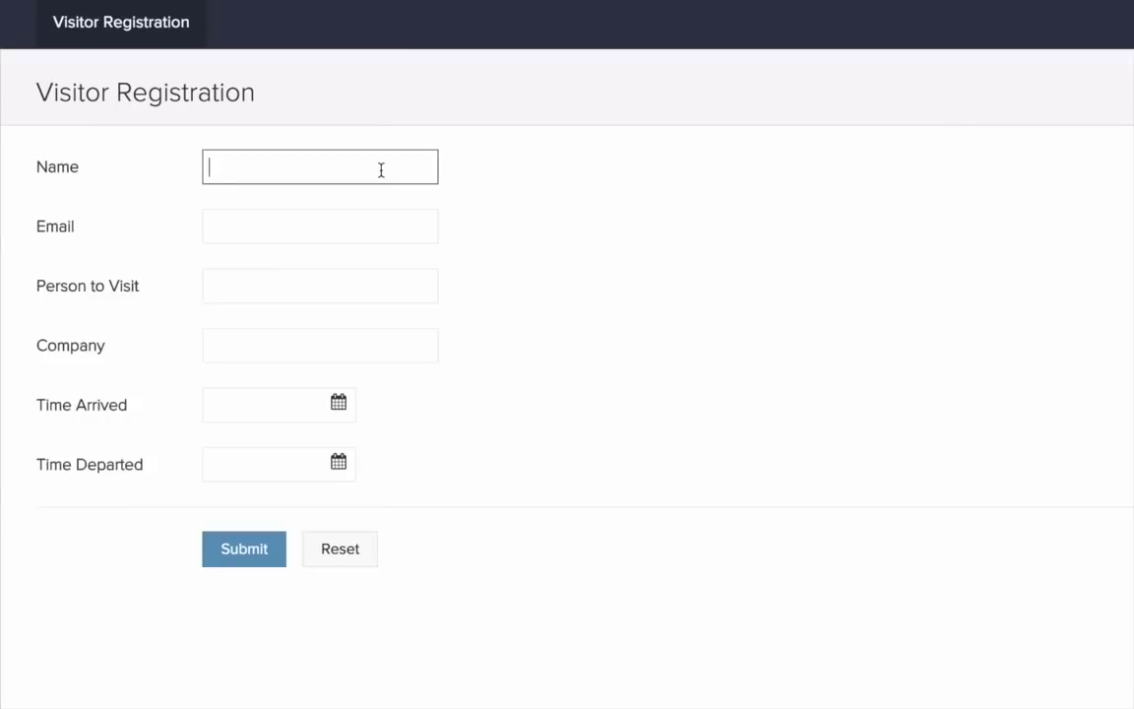
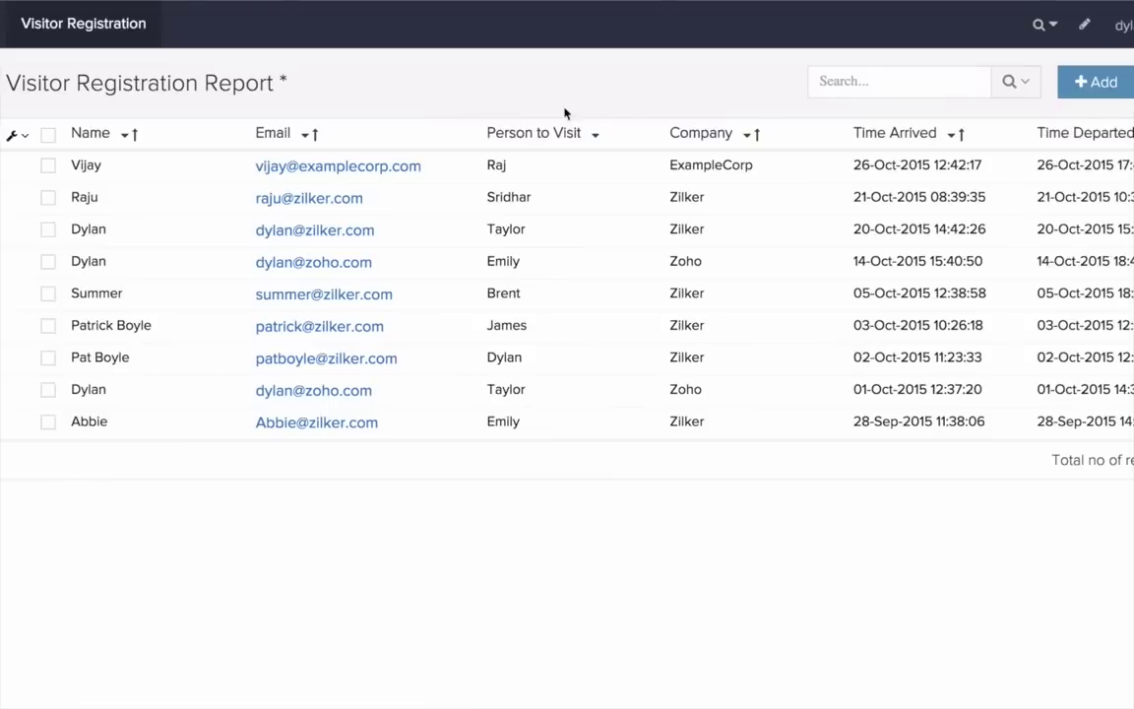
- Search the visitor report for a visitor's name and open the report's search filter options
click(849, 204)
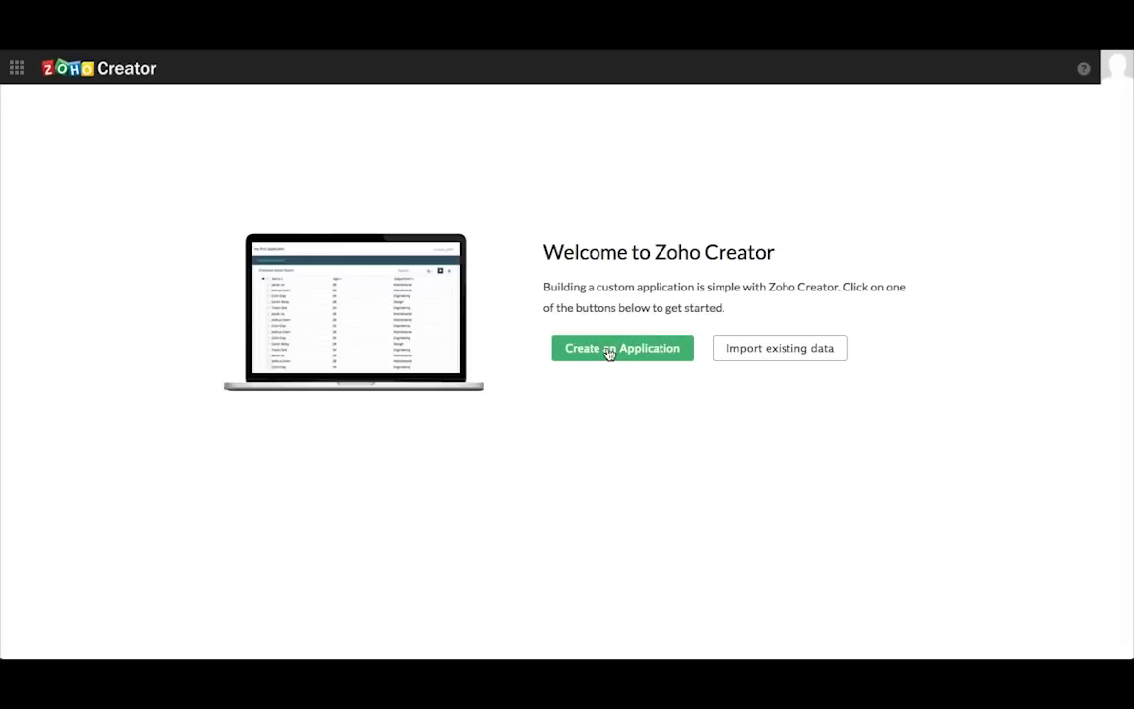
- After glancing at data import, start a from-scratch application named 'Visitor Registration'
click(766, 350)
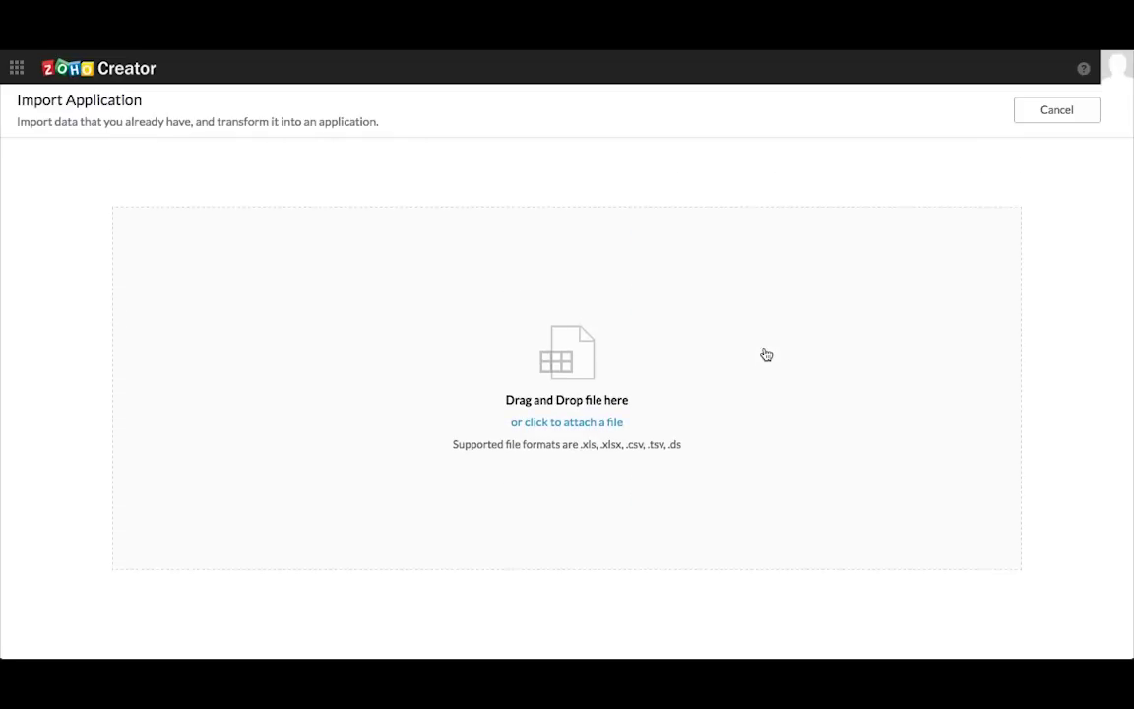
click(1048, 109)
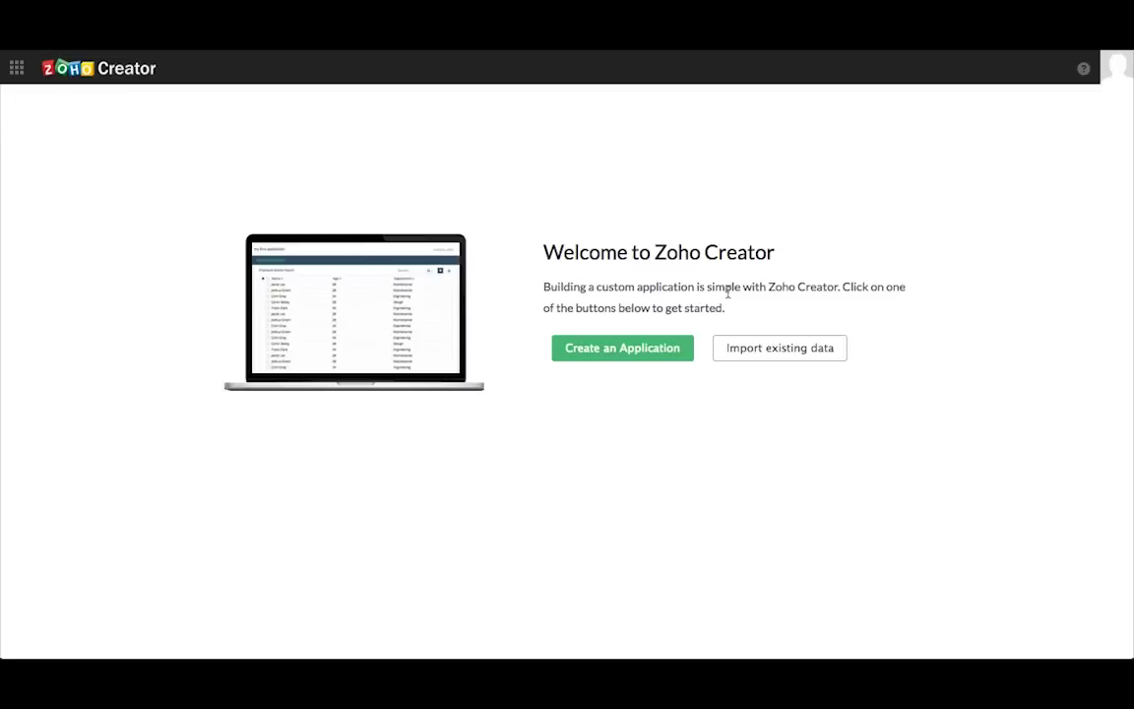
click(659, 347)
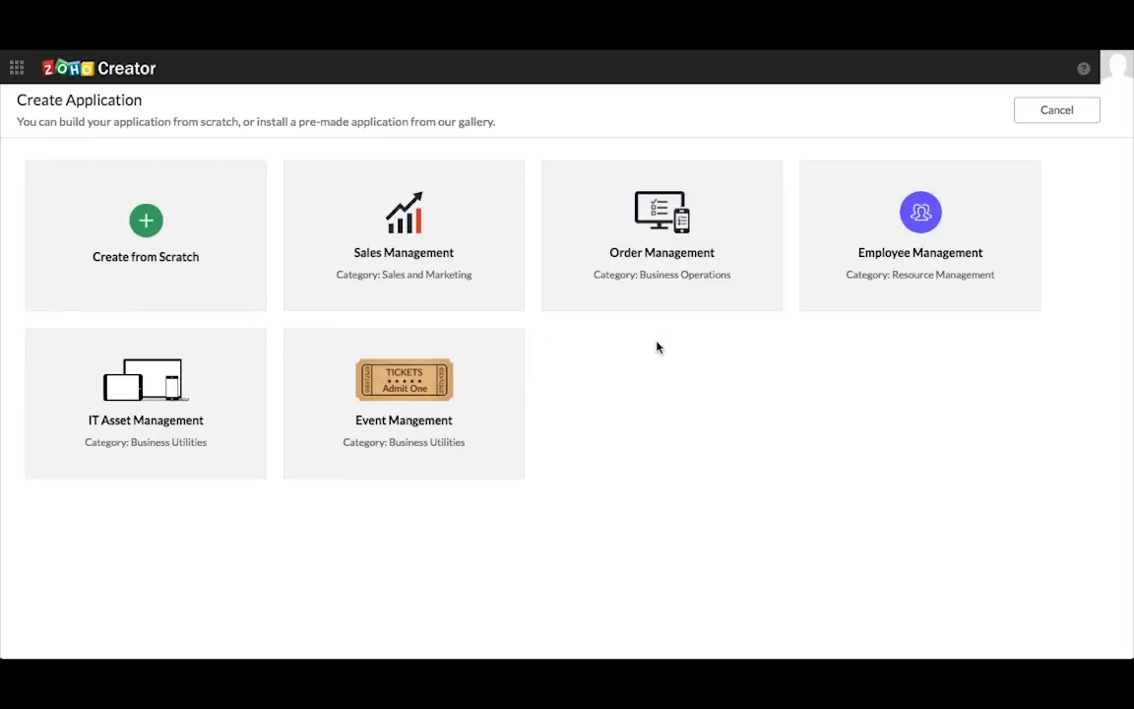
click(181, 246)
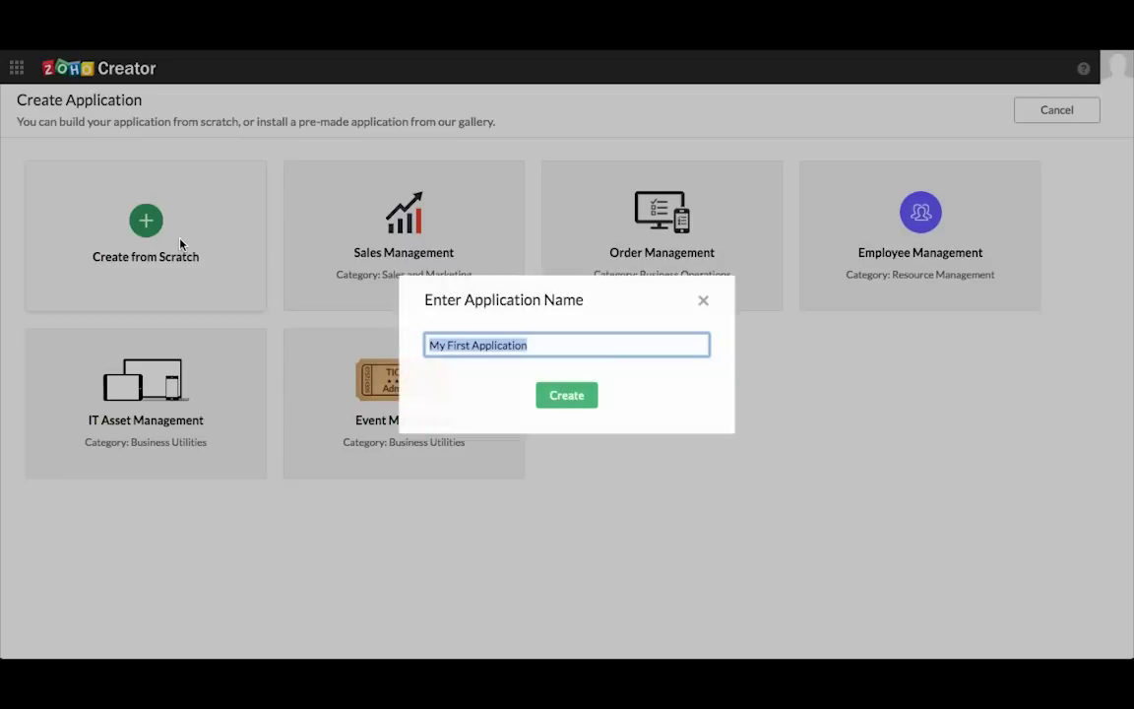
text(Visitor Regis)
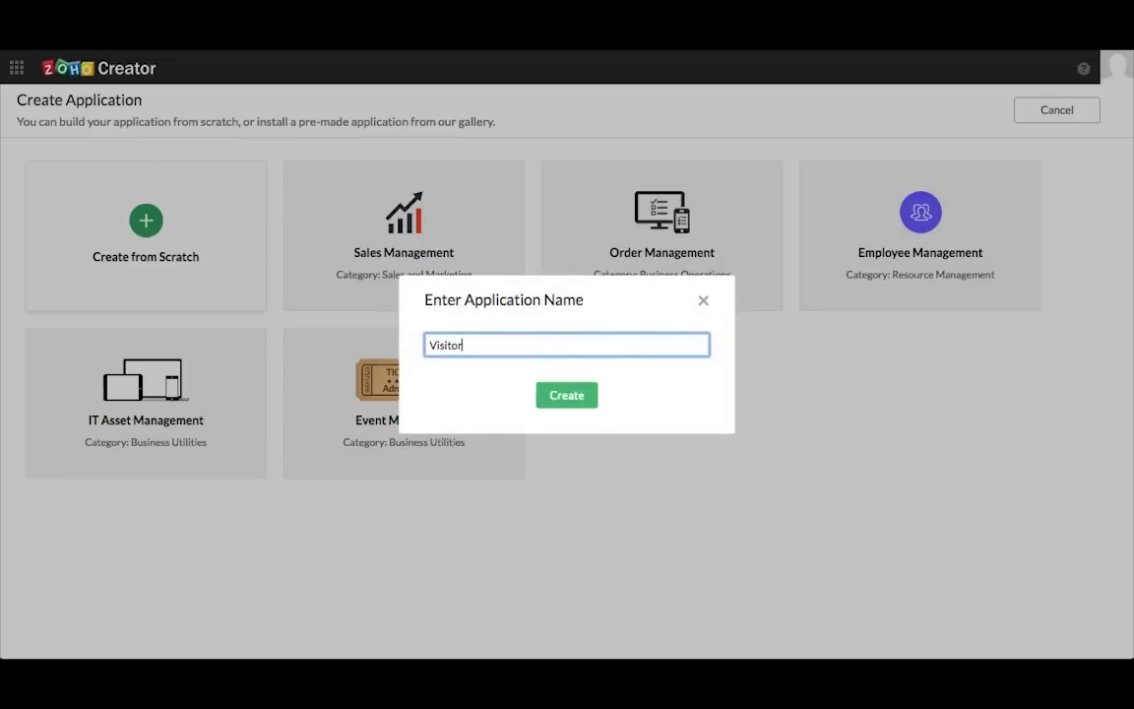
text(tration)
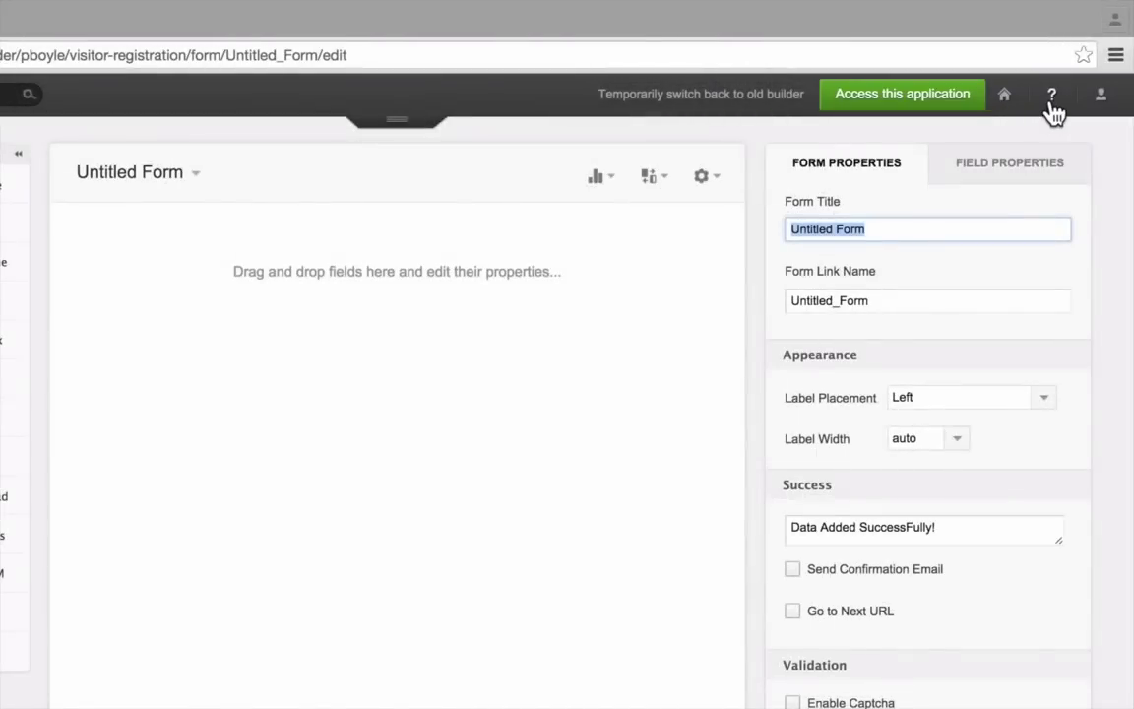
click(1052, 103)
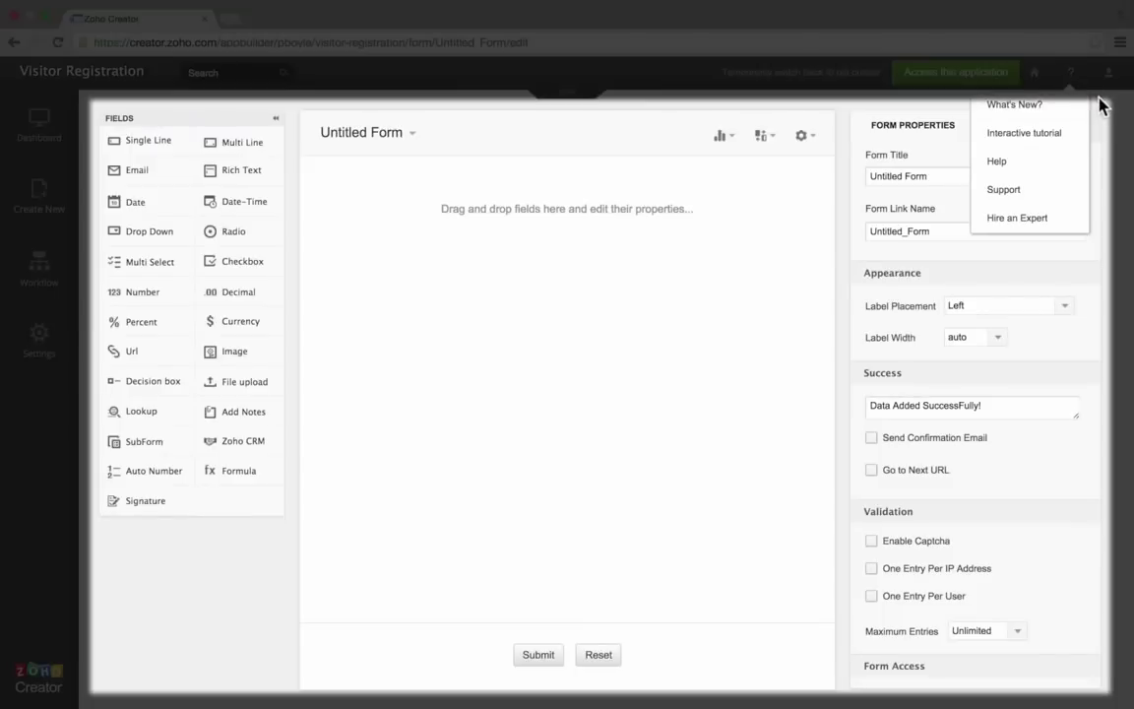
click(1092, 138)
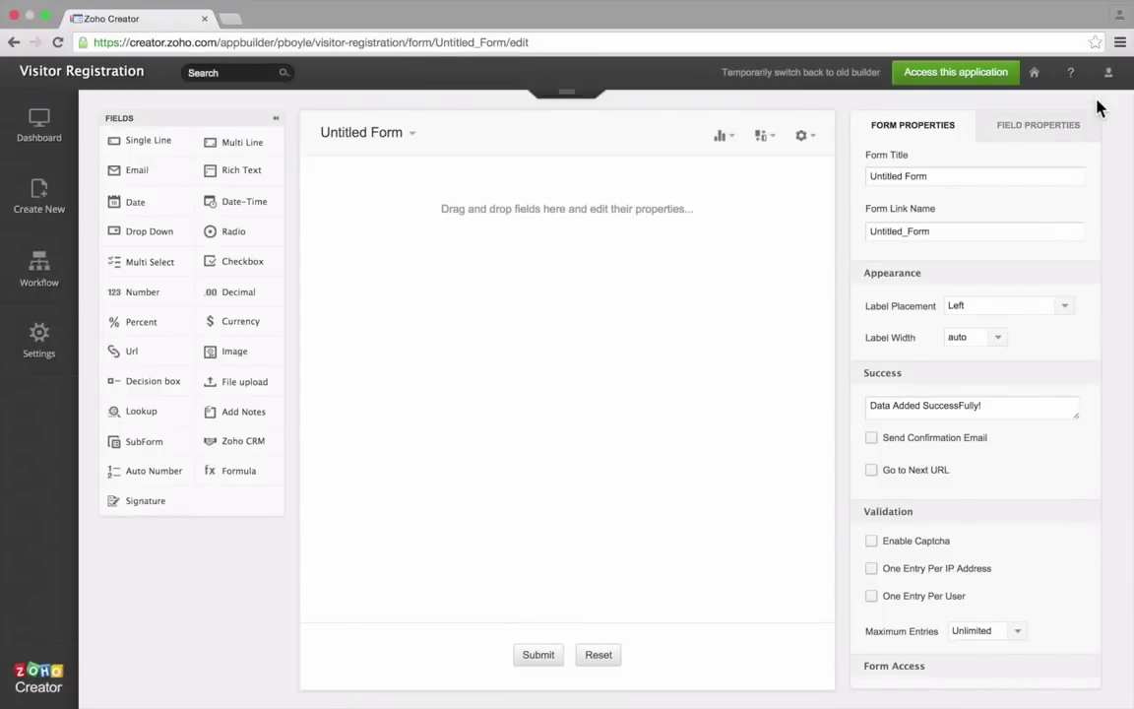
- Replace the Untitled Form title with 'Visitor Registration' in Form Properties
triple_click(932, 176)
text(Visitor Regis)
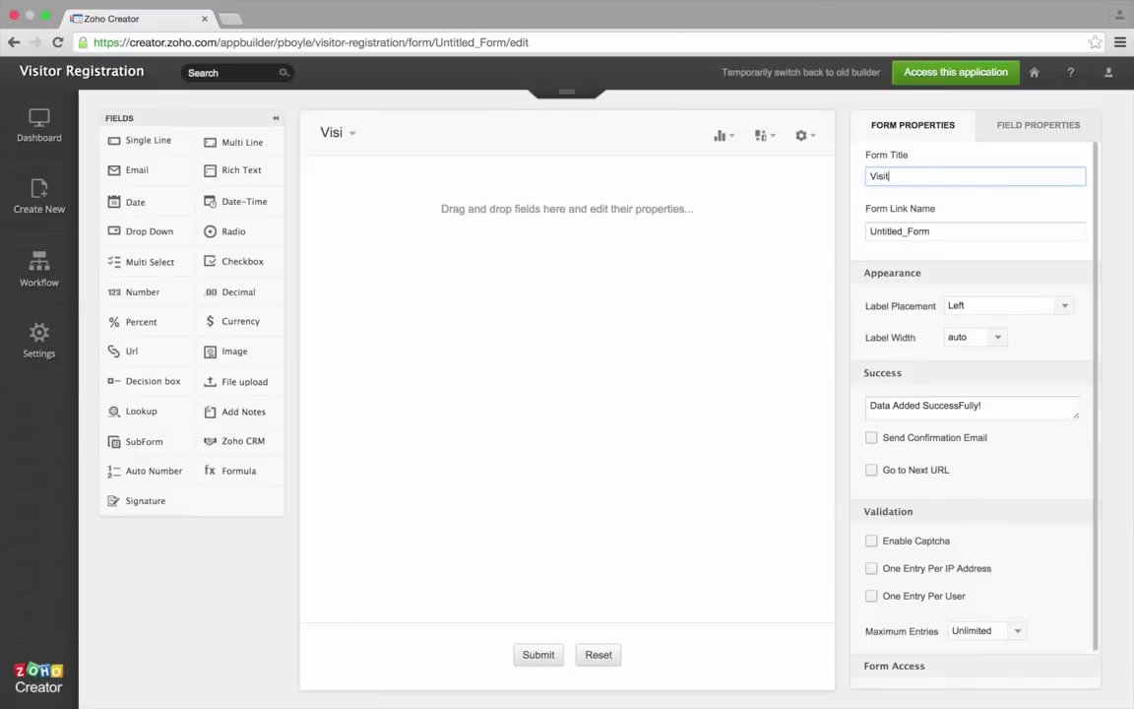
text(tration)
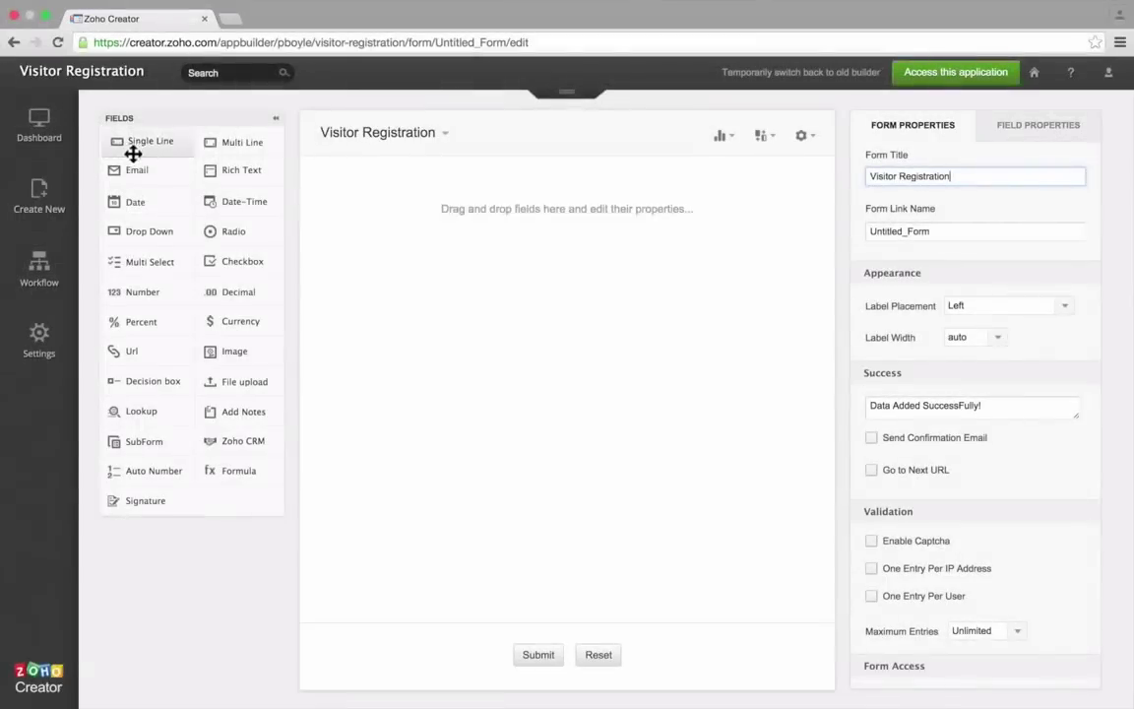
- Place a Single Line field on the form and set its field name to 'Name'
drag(134, 155, 373, 210)
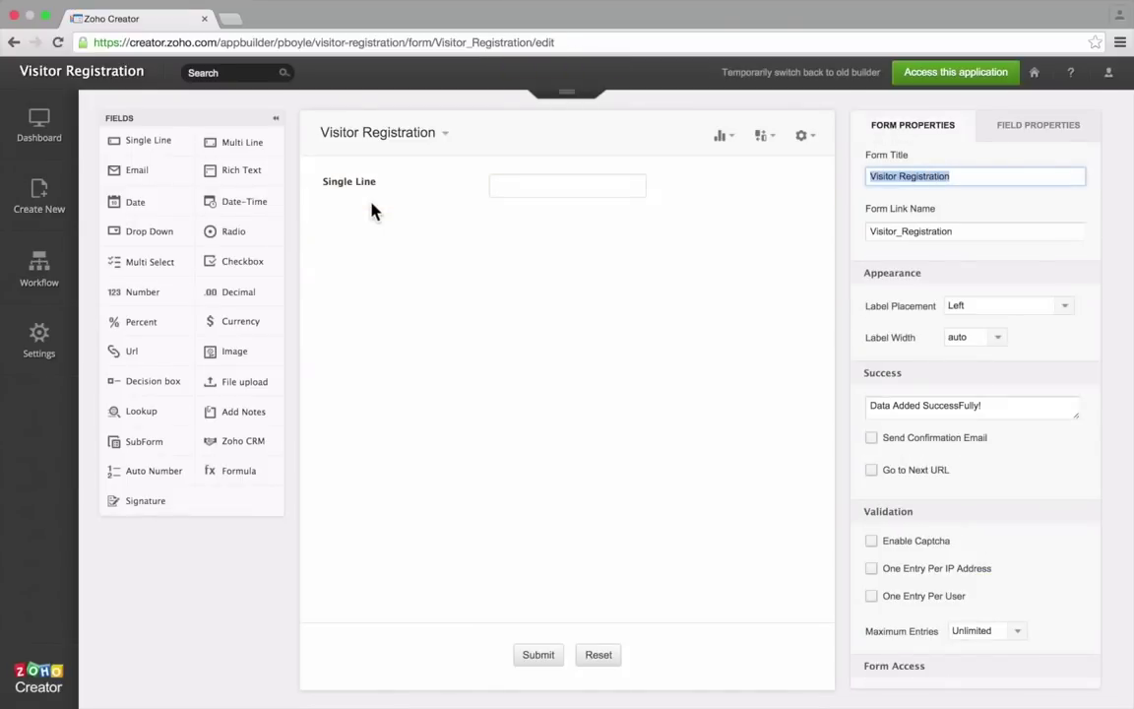
click(375, 209)
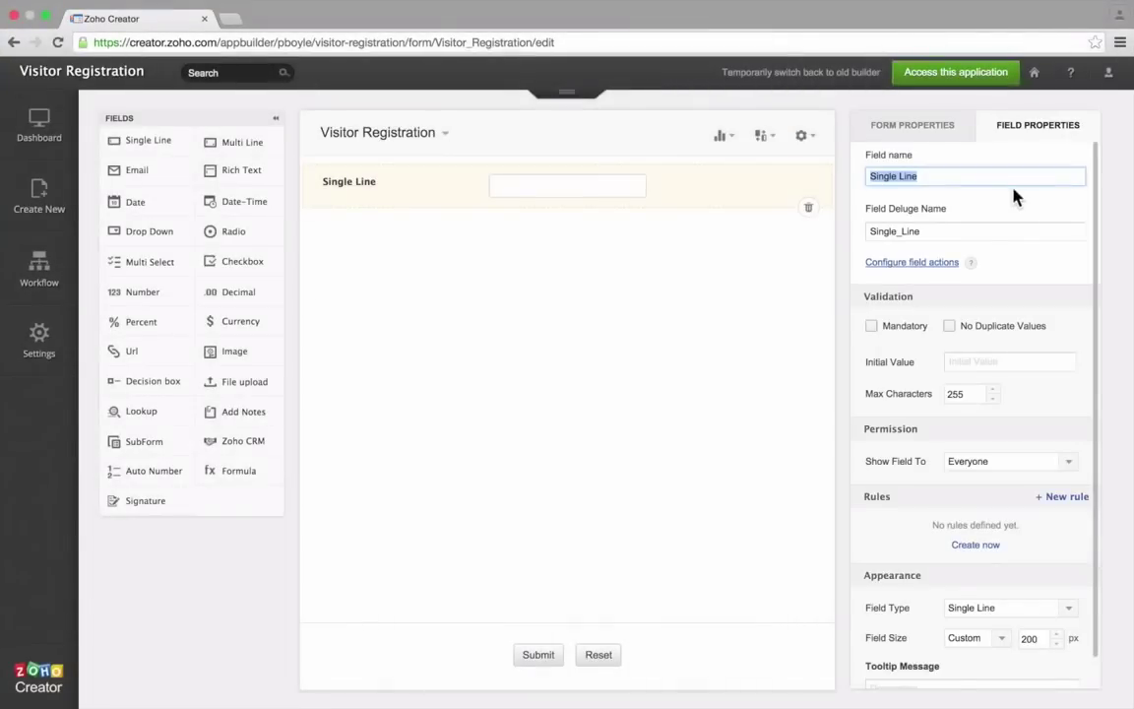
text(Name)
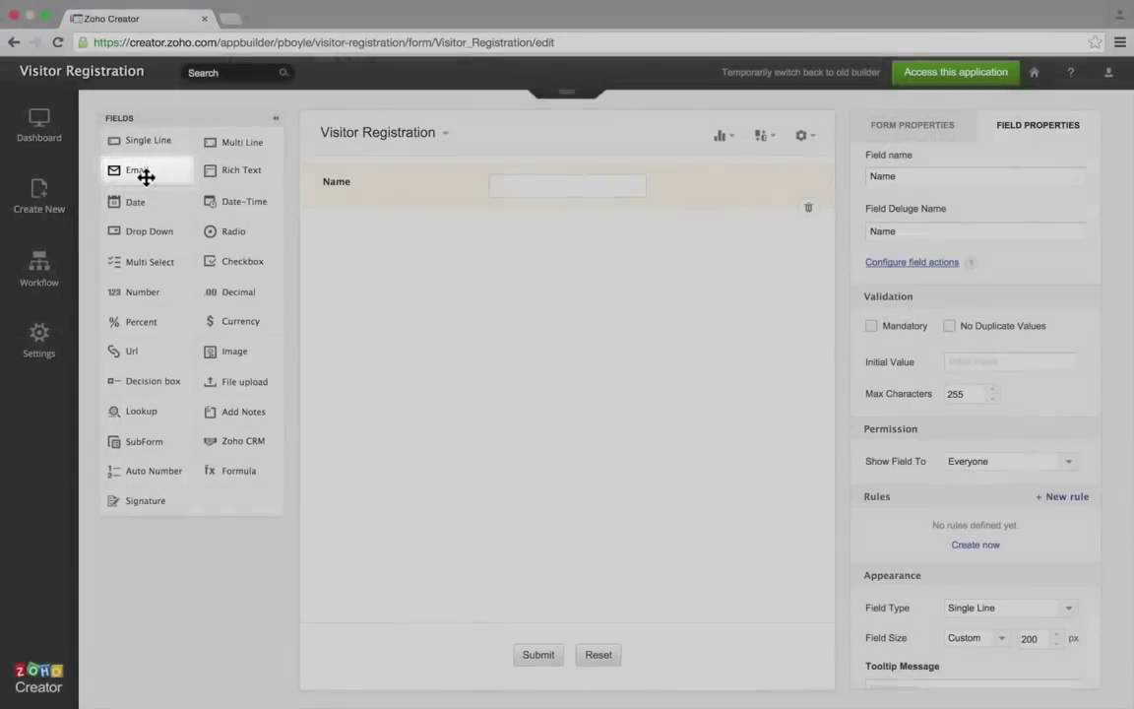
- Add an Email field plus two Single Line fields named 'Person to Visit' and 'Company'
drag(146, 177, 356, 255)
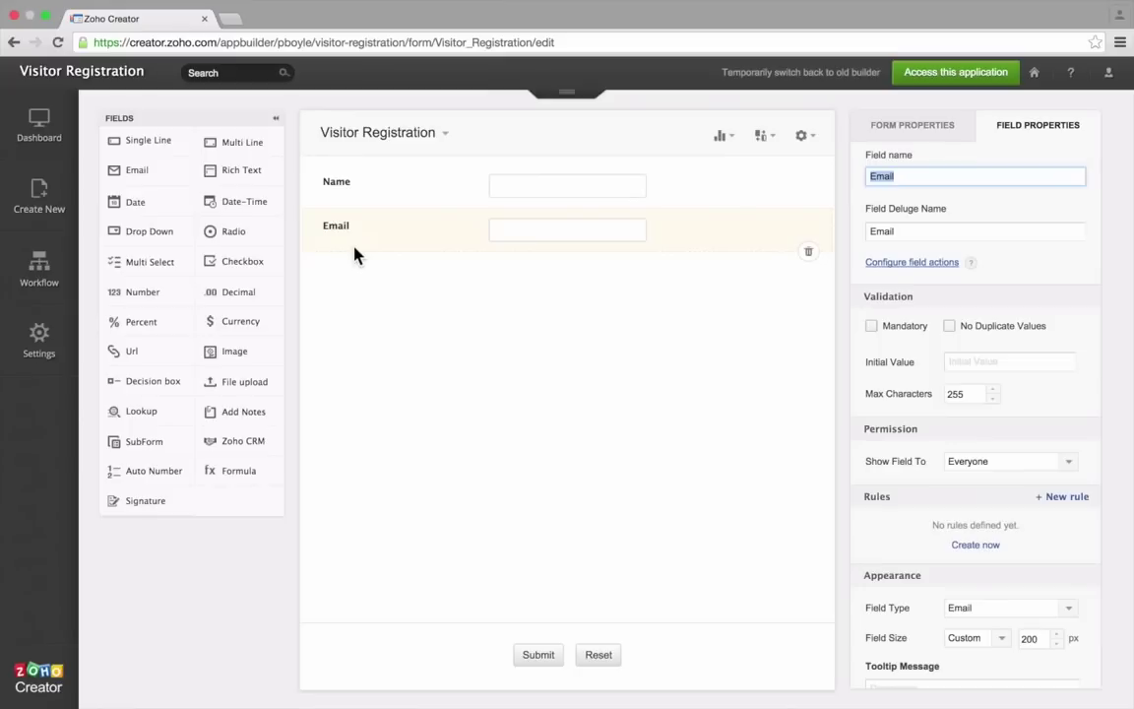
drag(154, 147, 360, 296)
drag(147, 152, 365, 329)
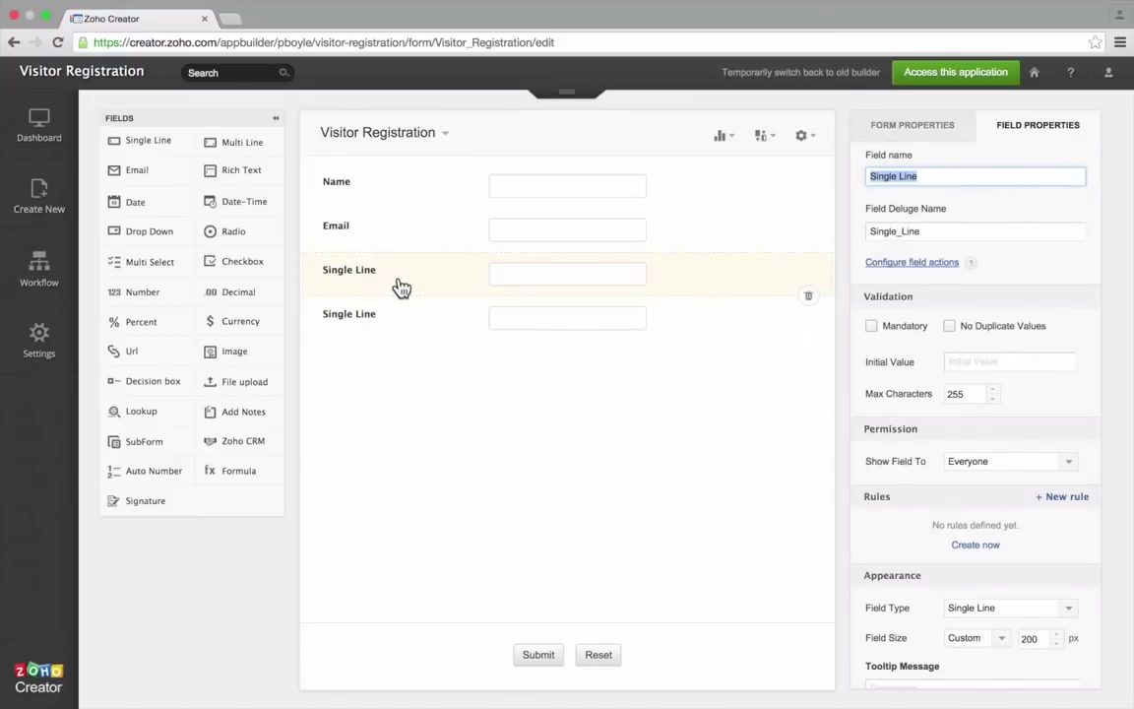
text(Person to Visit)
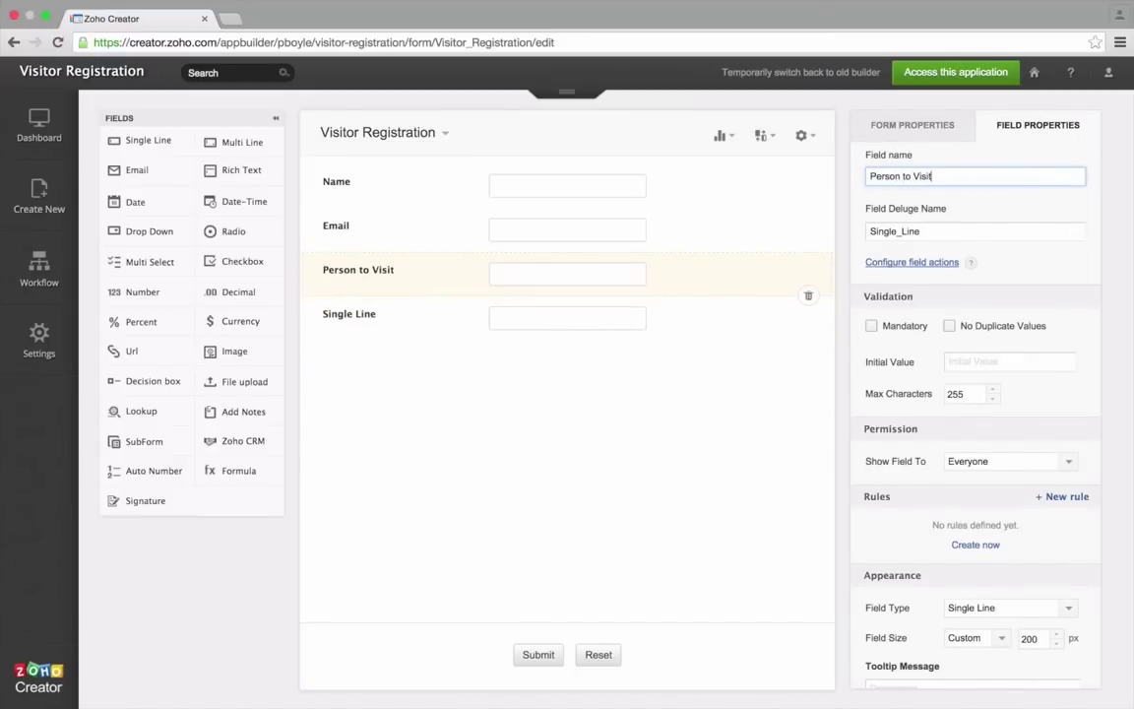
click(382, 324)
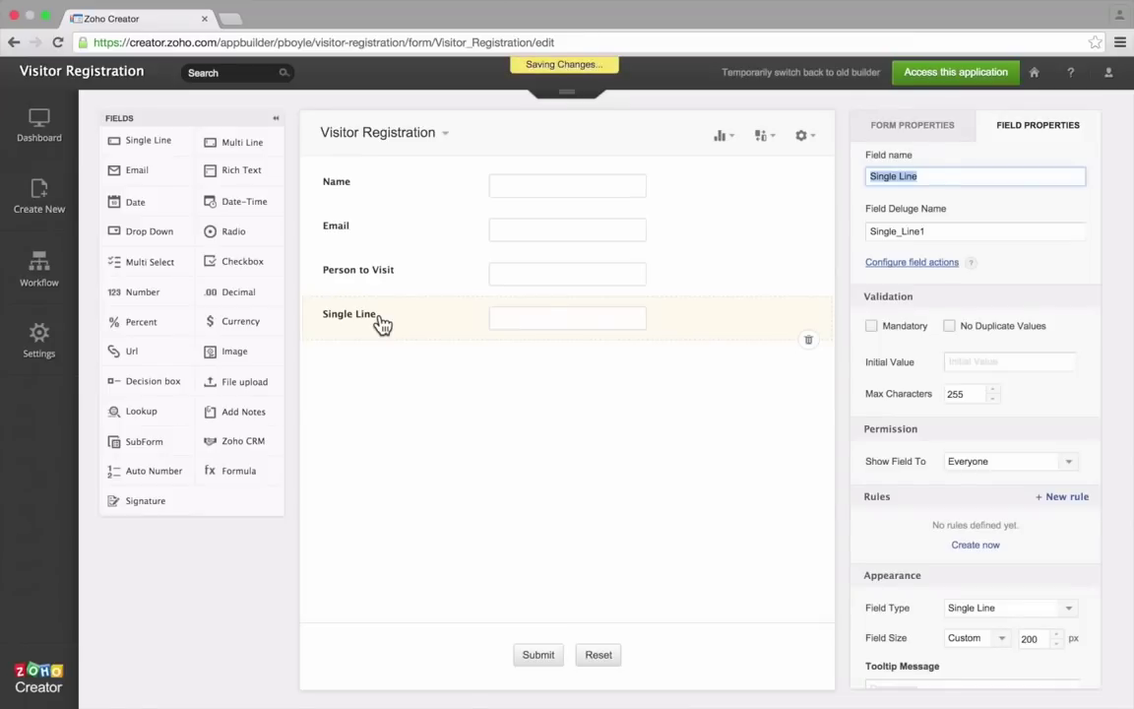
text(Company)
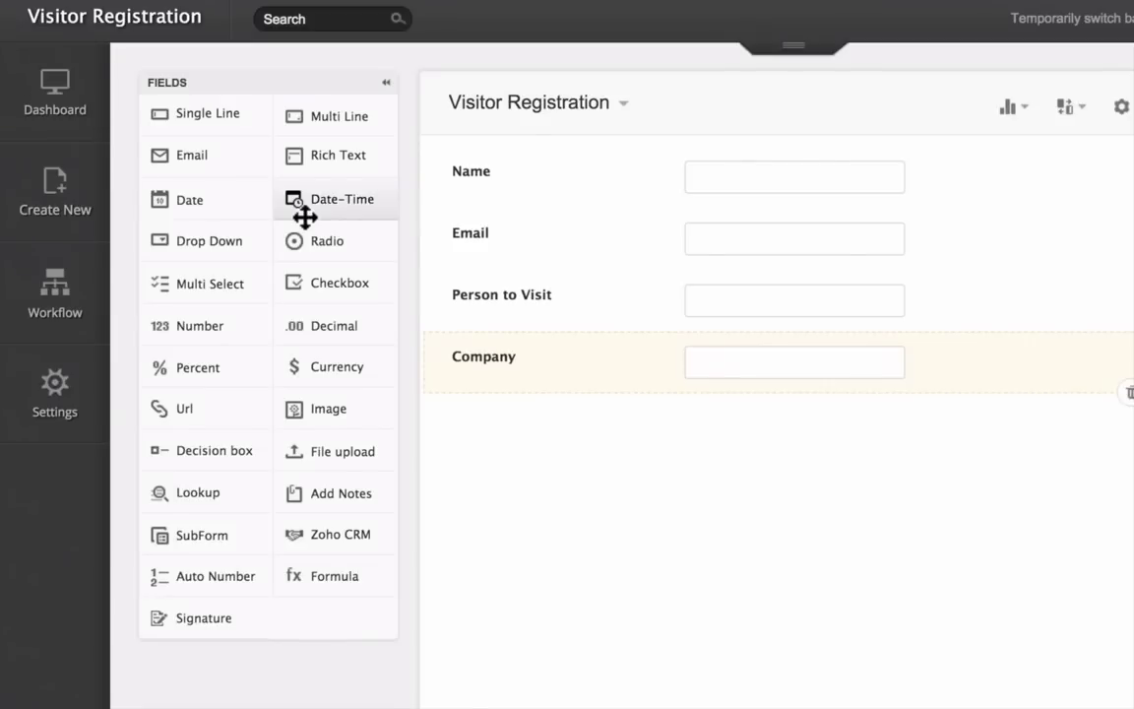
- Add two Date-Time fields named 'Time arrived' and 'Time departed', then launch the live app
drag(304, 217, 468, 466)
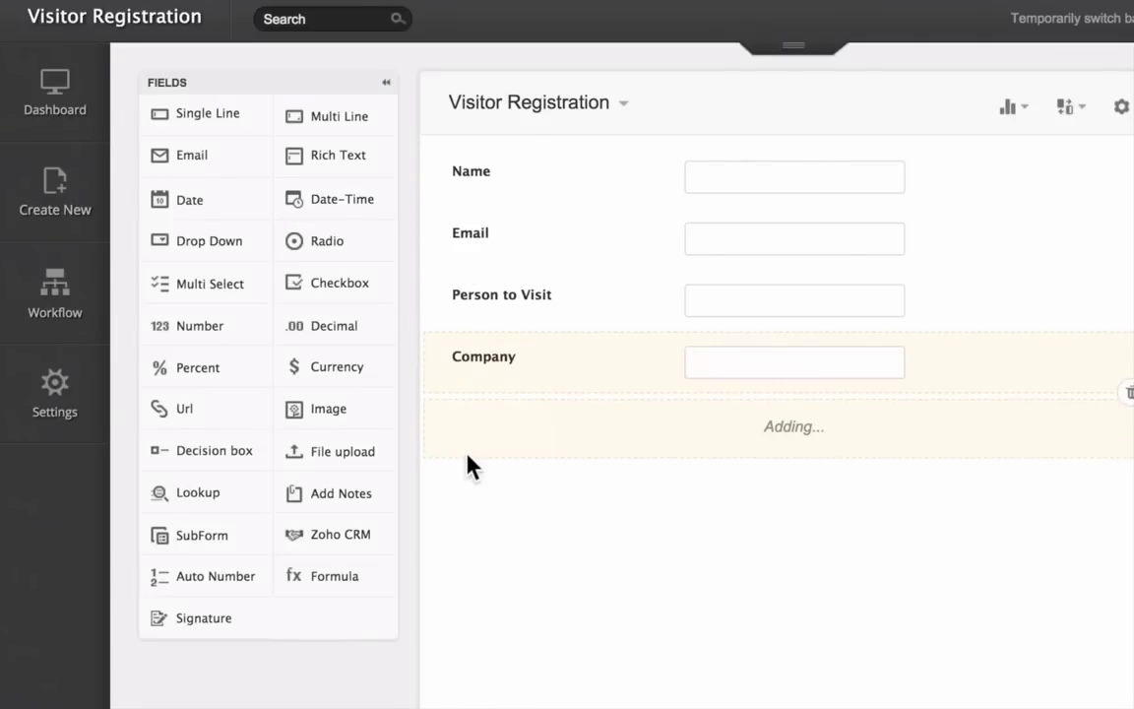
drag(328, 215, 475, 484)
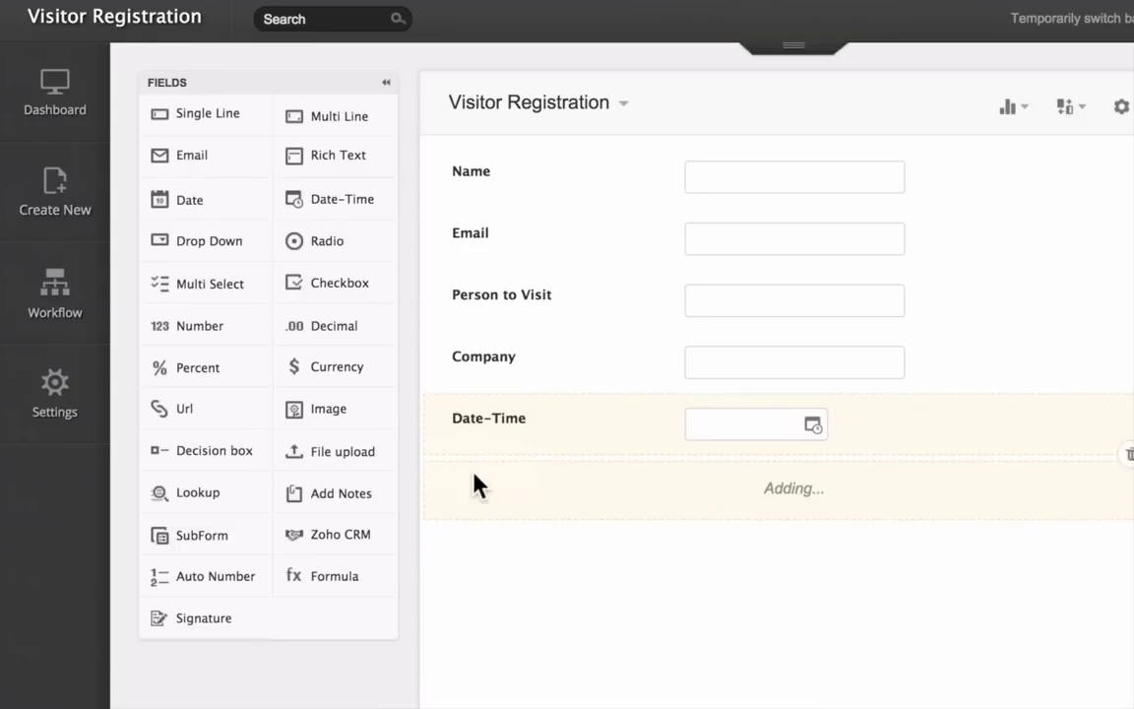
click(541, 431)
text(Time arrive)
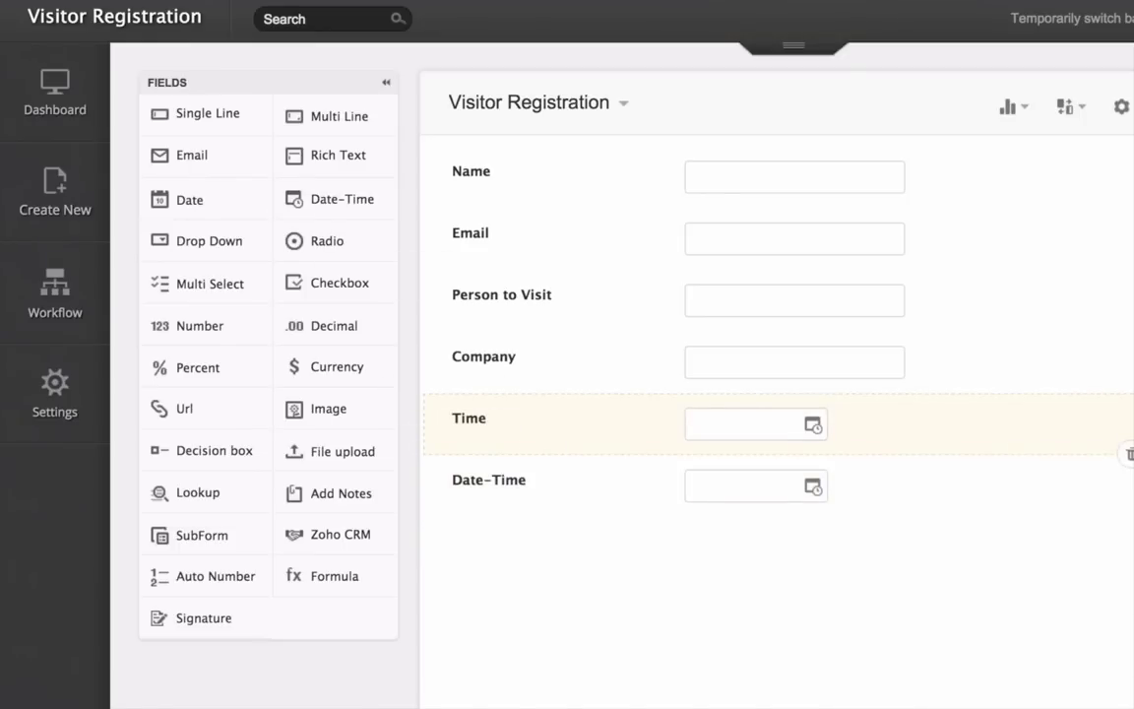
text(d)
click(482, 502)
text(Time de)
text(ted)
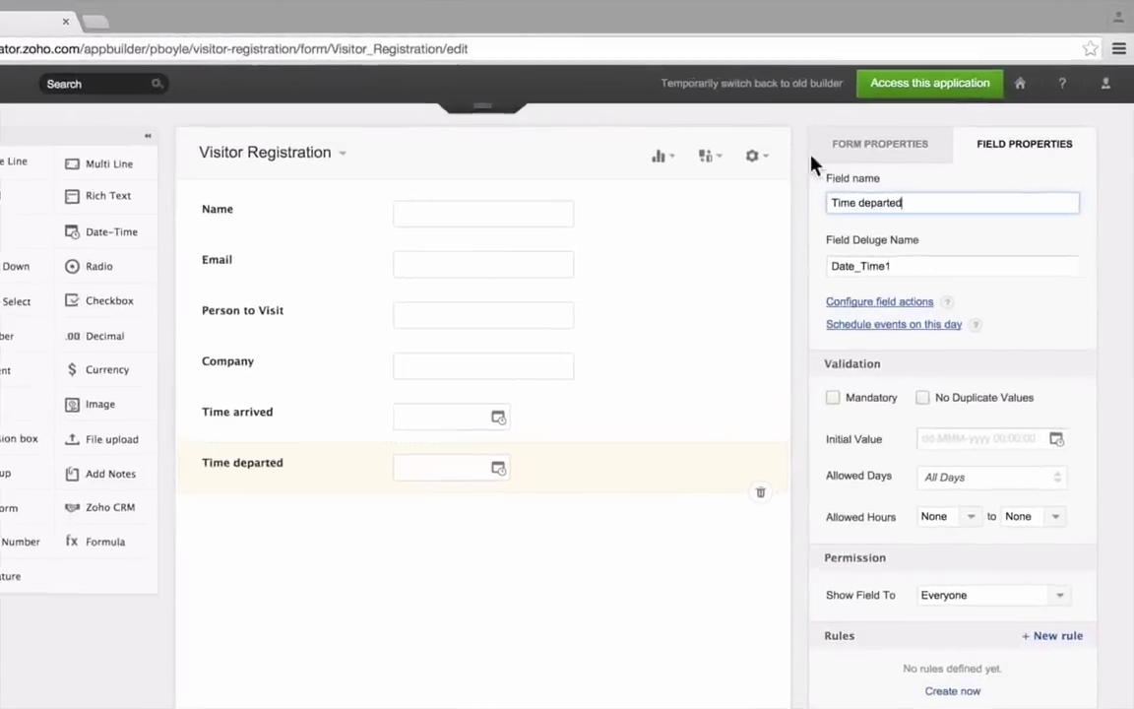
click(829, 116)
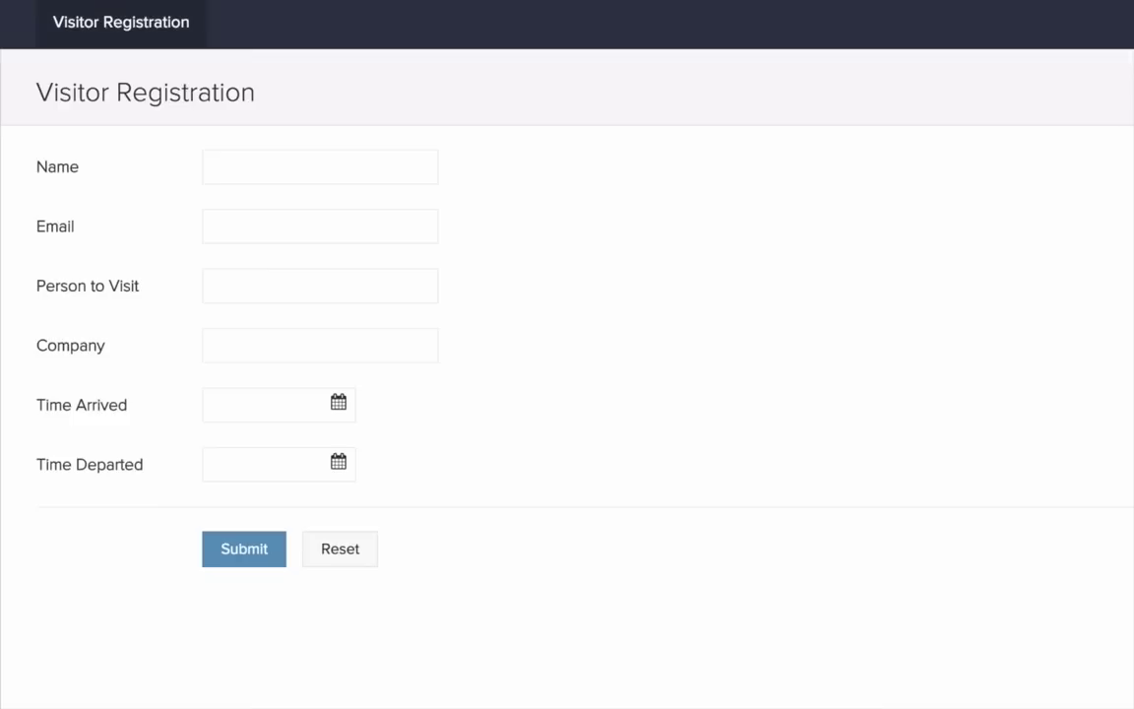
- Fill in the visitor's name, e-mail, the person to visit, and company 'Zilker'
click(380, 169)
key(Tab)
key(Tab)
text(Dylan)
key(Tab)
text(Zilker)
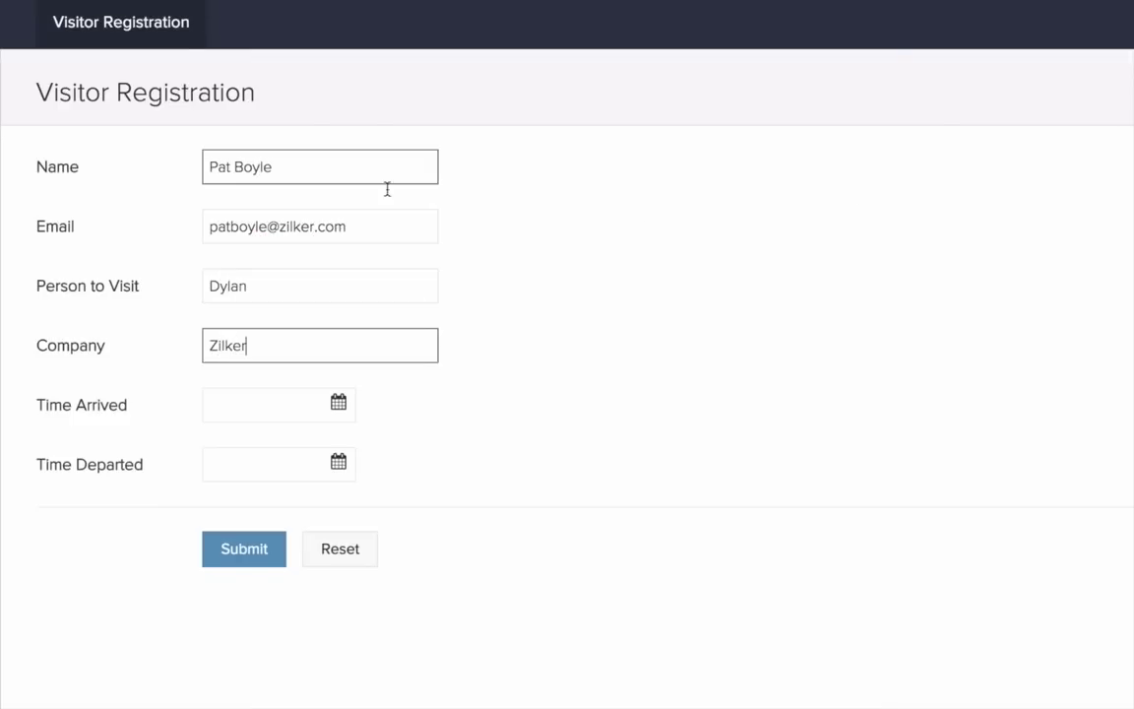
- Pick 02-Oct-2015 arrival and a 12 o'clock departure, then submit the test entry
click(339, 403)
click(448, 130)
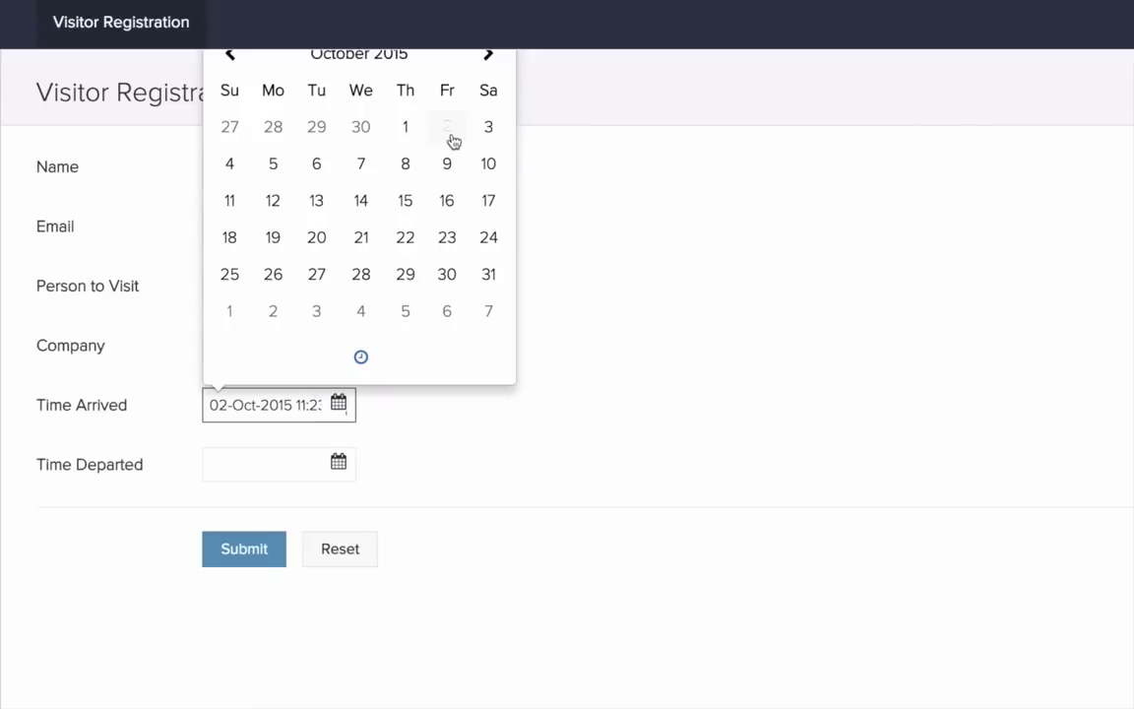
click(293, 458)
click(359, 412)
click(246, 320)
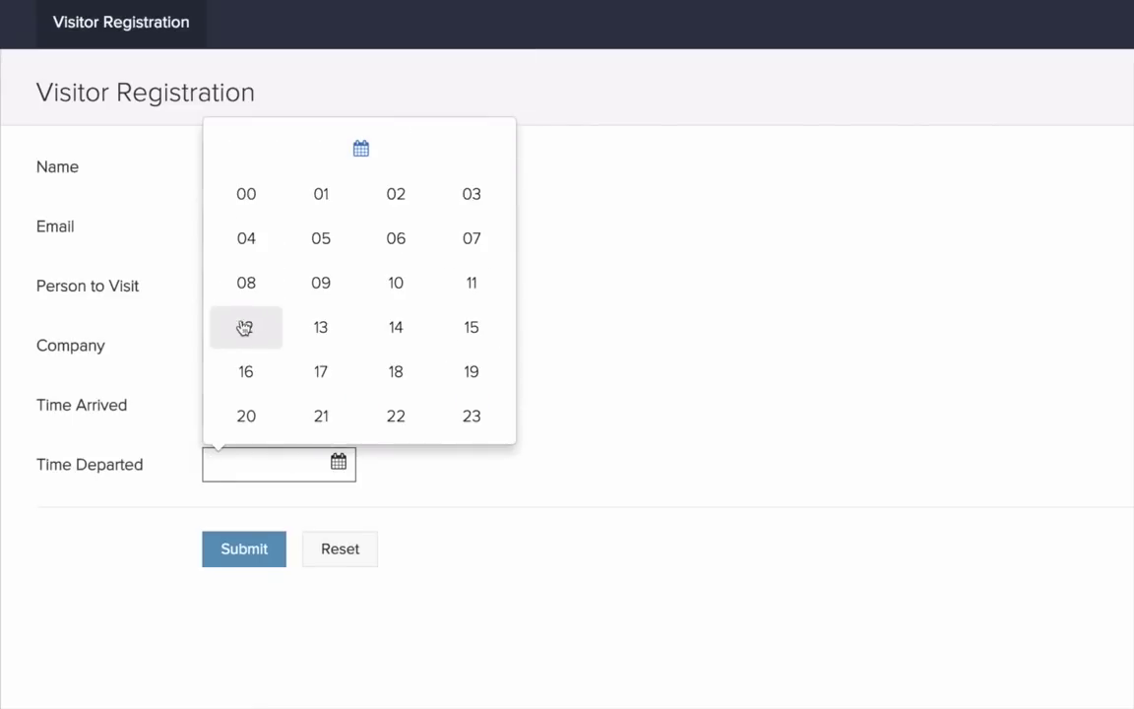
click(244, 328)
click(400, 481)
click(254, 550)
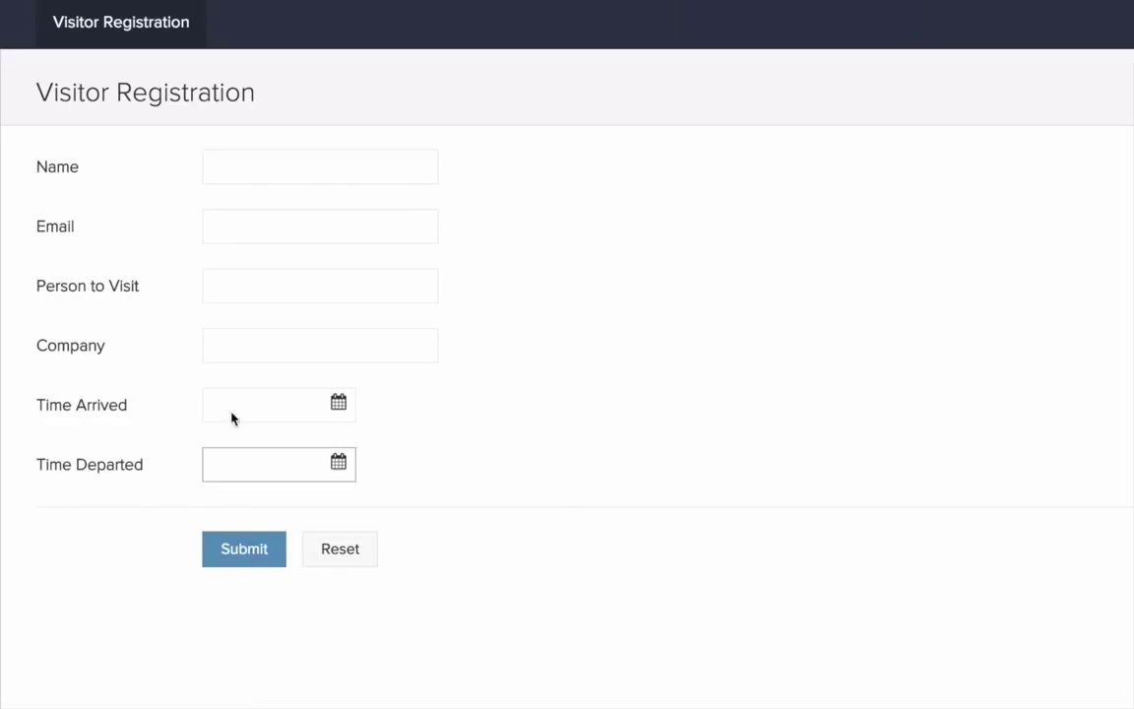
click(153, 26)
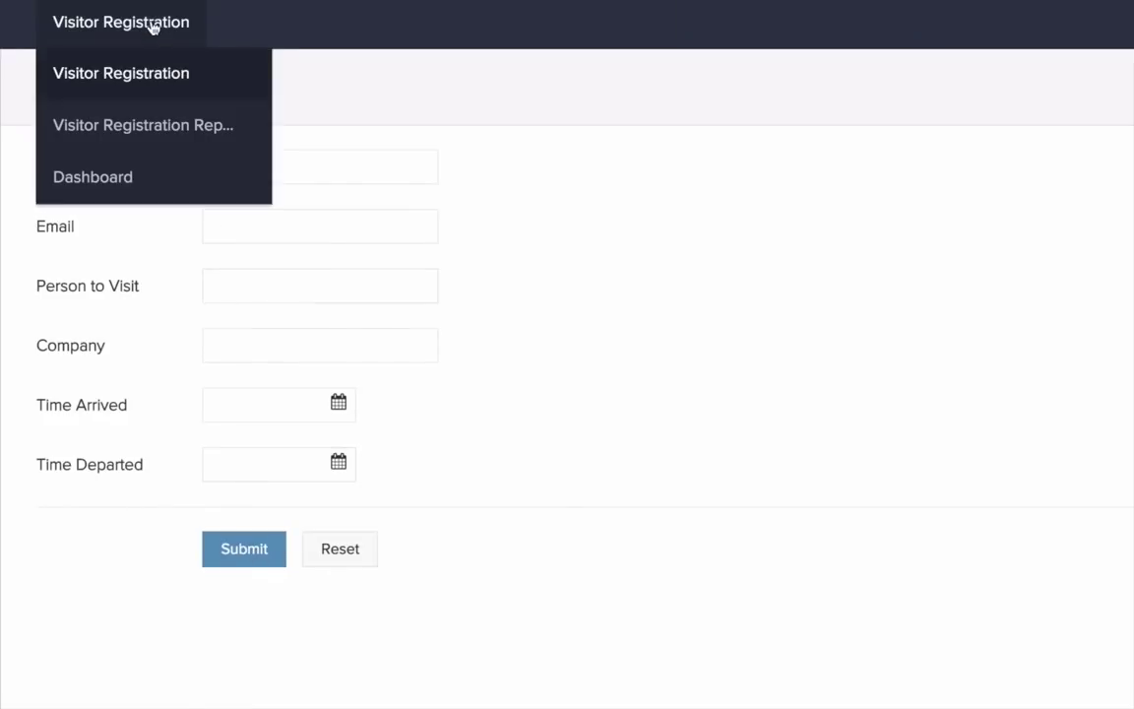
- Open the Visitor Registration Report and search it for 'Zoho'
click(147, 125)
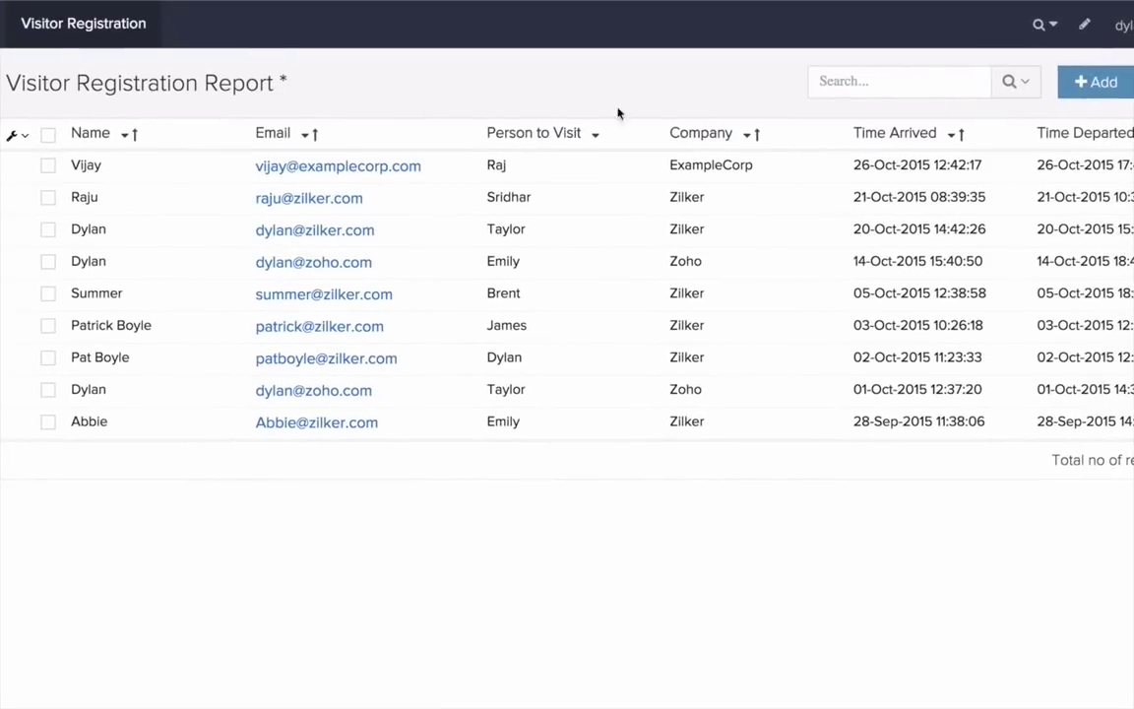
click(1018, 91)
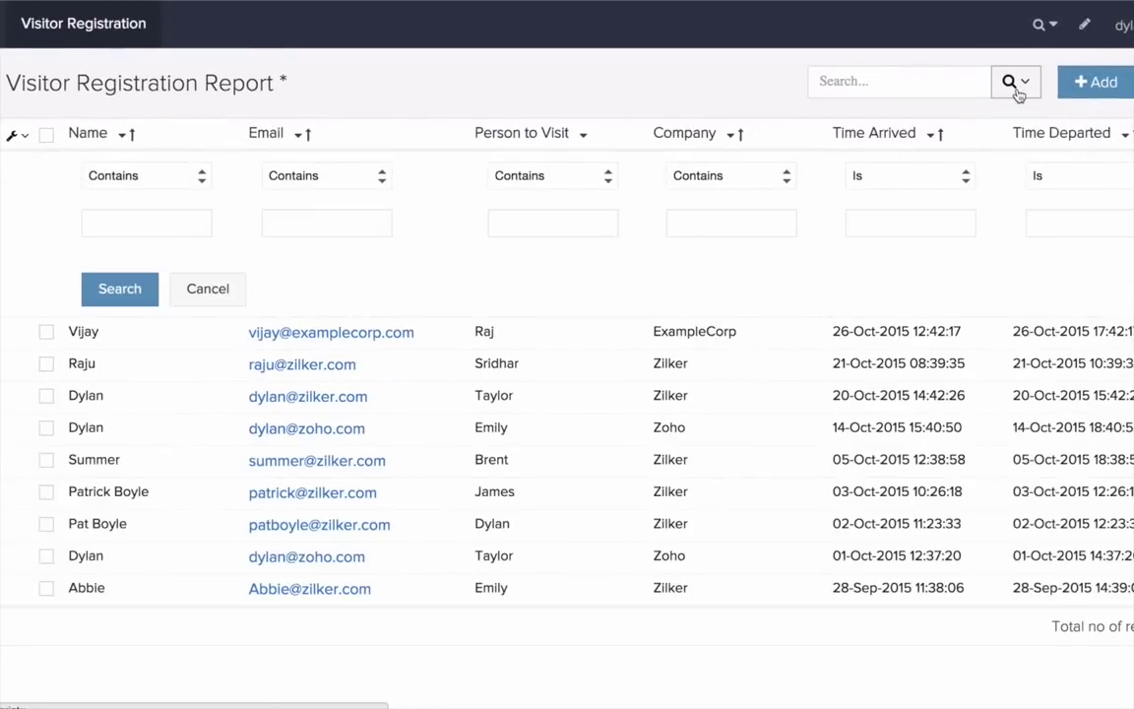
click(965, 81)
text(Zoho)
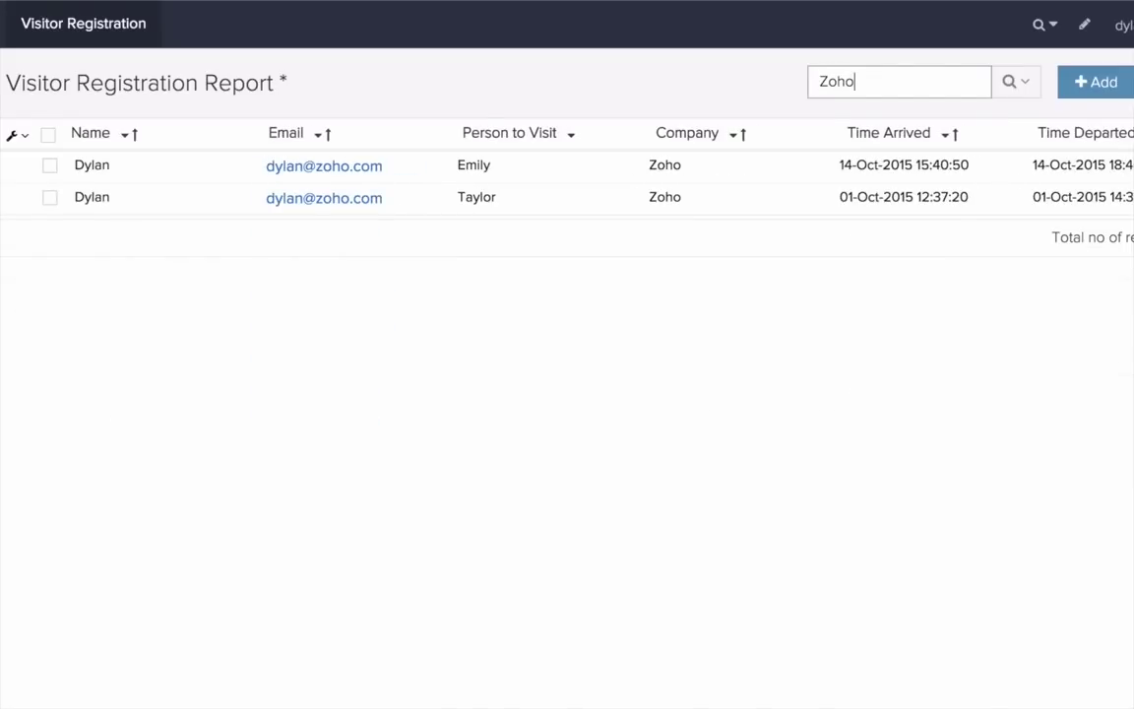